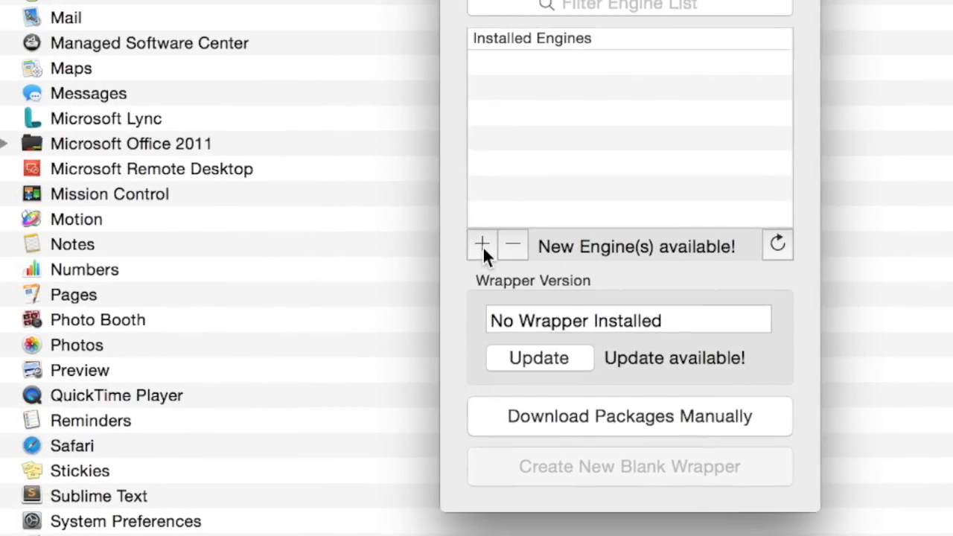
- Download and install the WS9Wine1.7.44 engine and update the wrapper version to Wineskin-2.6.0
left_click(338, 73)
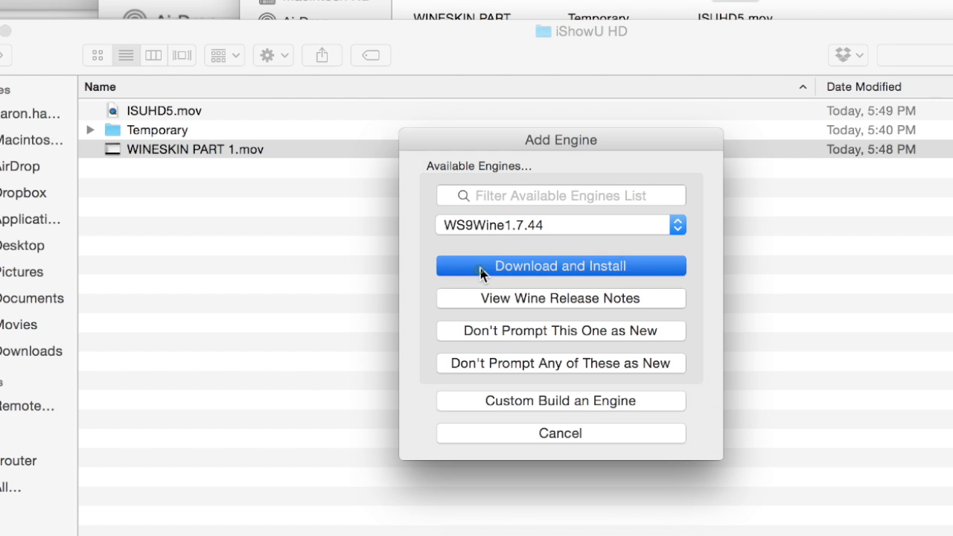
left_click(480, 267)
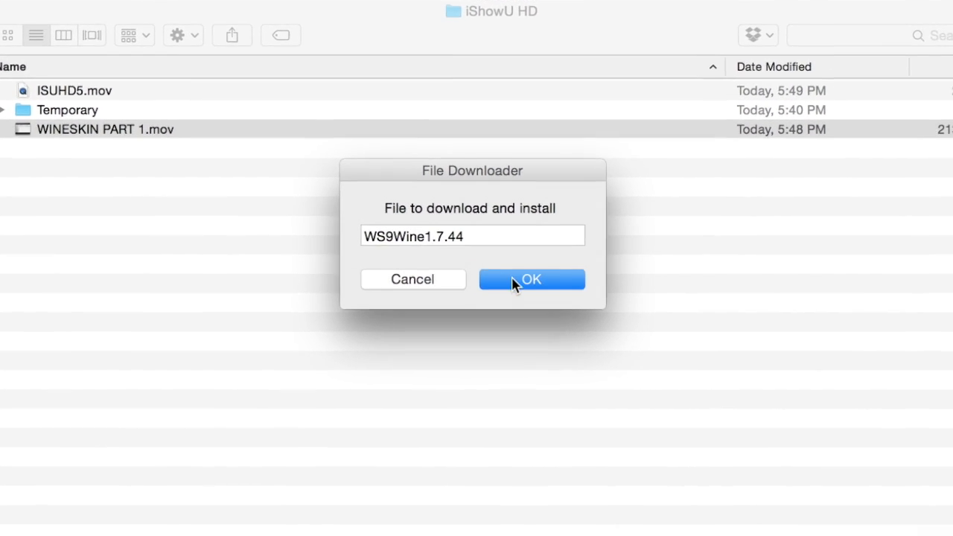
left_click(514, 282)
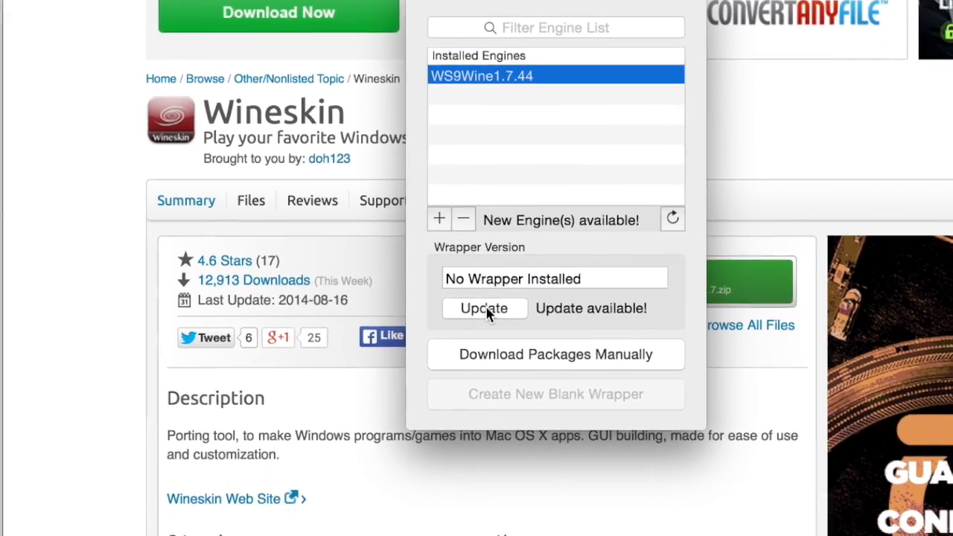
left_click(486, 309)
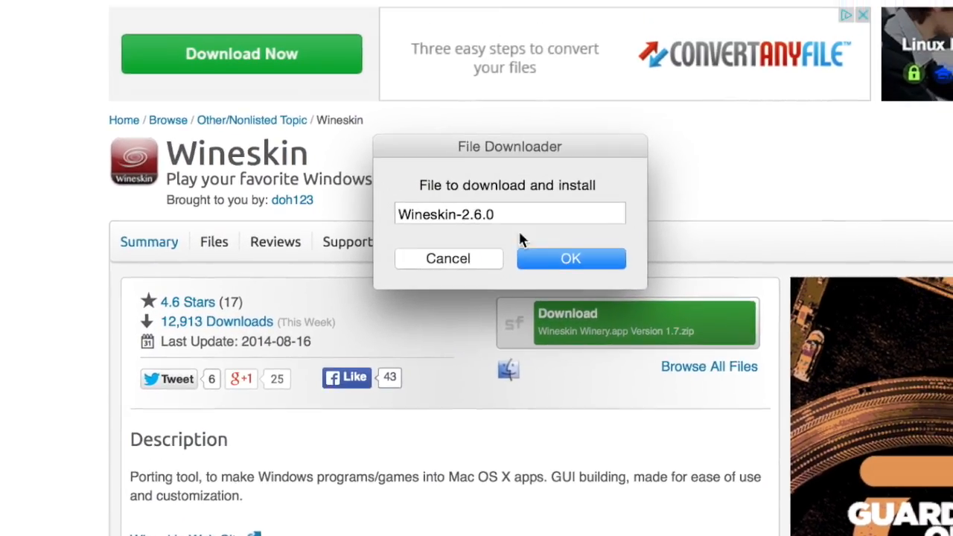
left_click(555, 221)
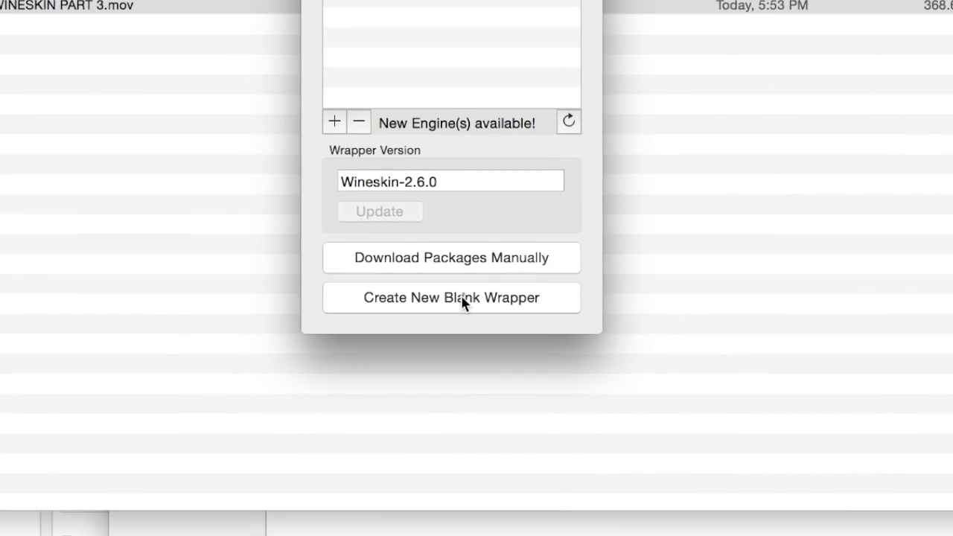
- Create a new blank wrapper named Cisco Packet Tracer
left_click(432, 351)
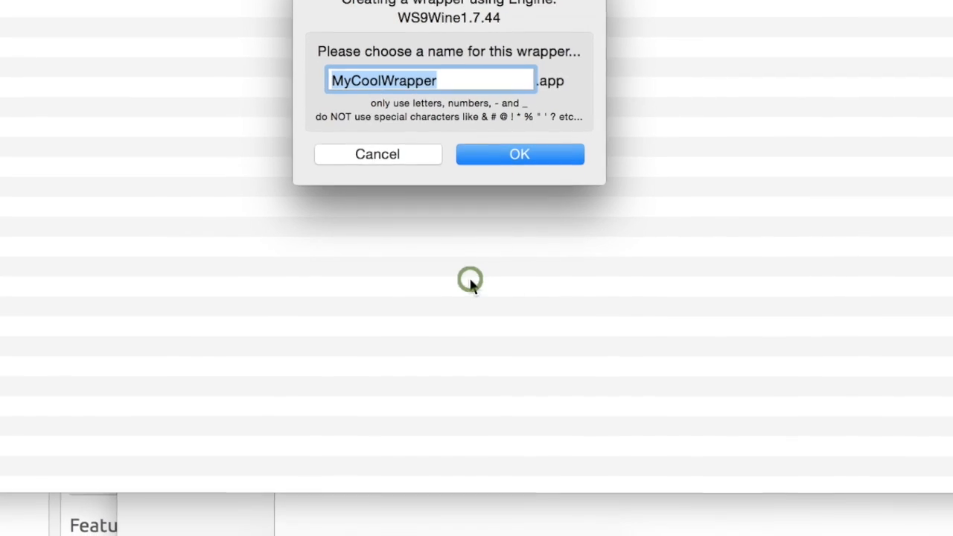
type("Cisco ")
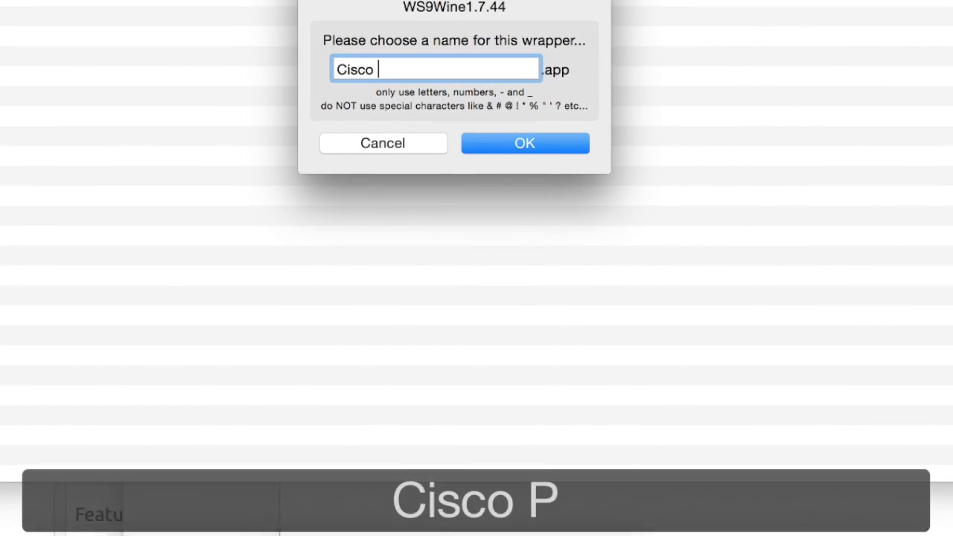
type("Packet Tracer")
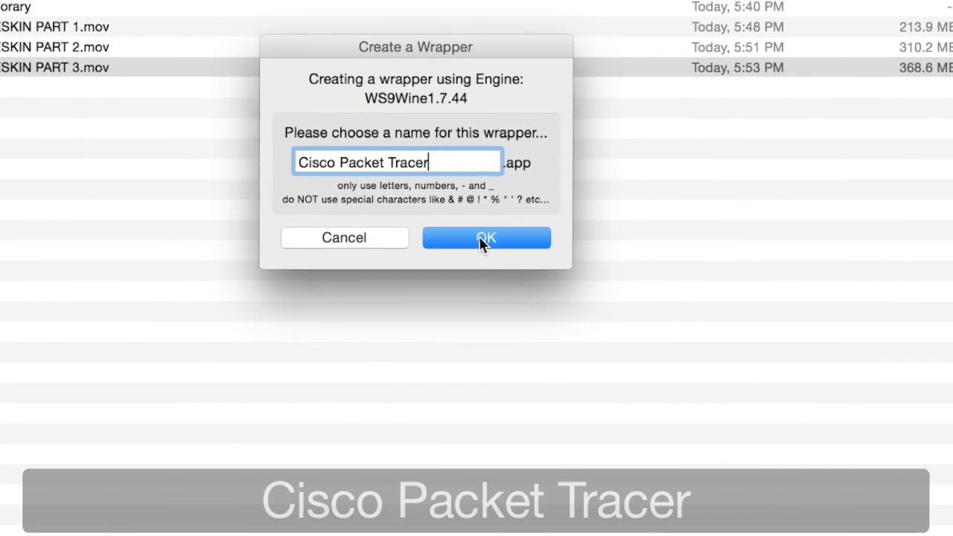
left_click(524, 143)
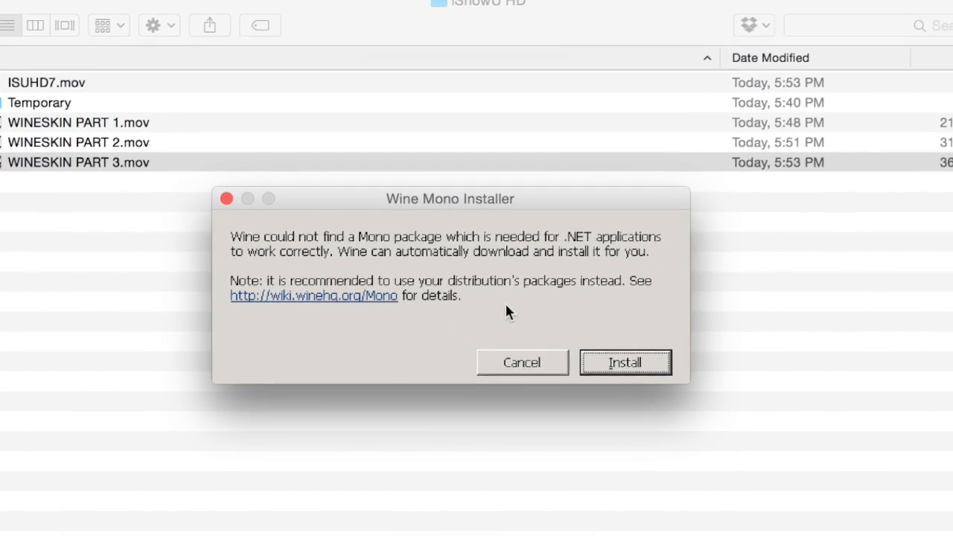
- Install the Wine Mono and Wine Gecko packages for the wrapper and dismiss the creation notice
left_click(614, 363)
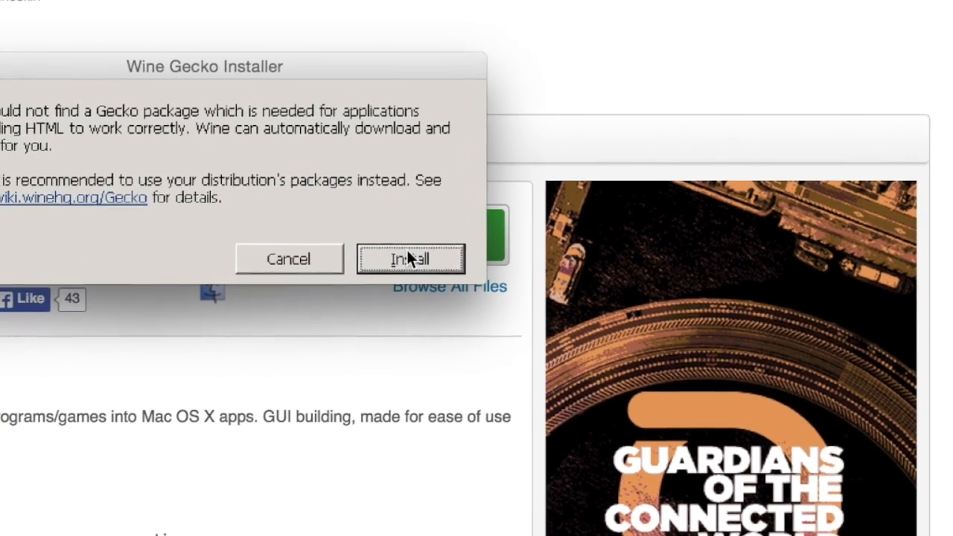
left_click(386, 233)
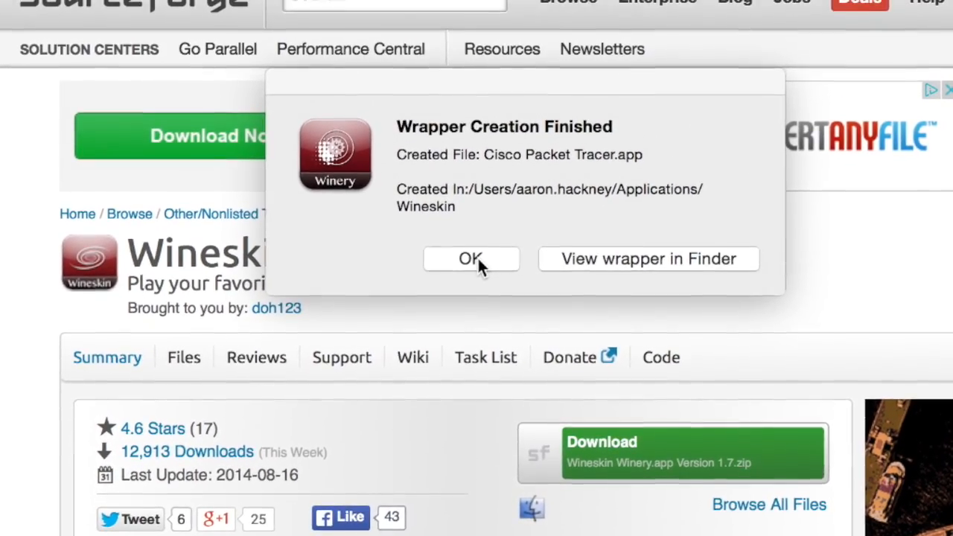
left_click(477, 228)
left_click(477, 272)
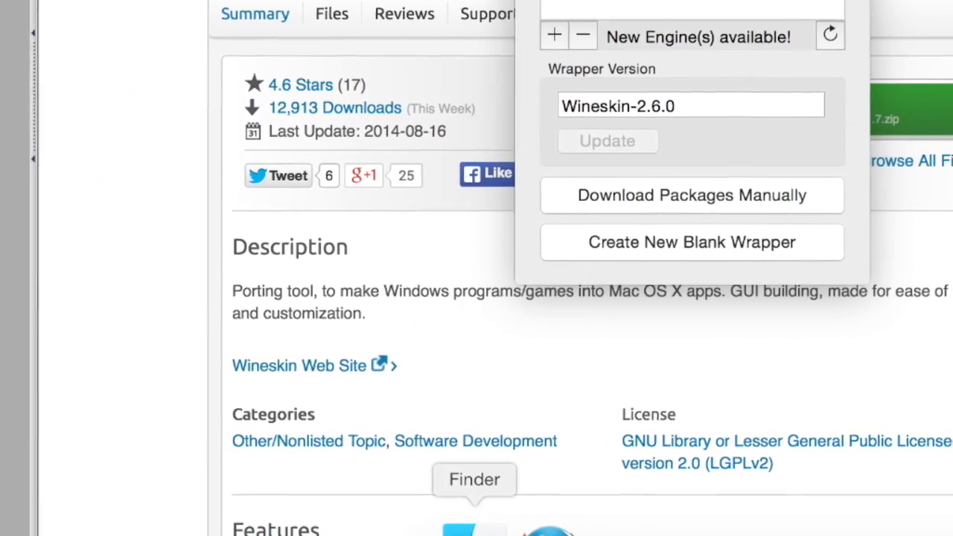
- Switch to Finder and open the Wineskin folder inside the home folder's Applications folder
left_click(470, 525)
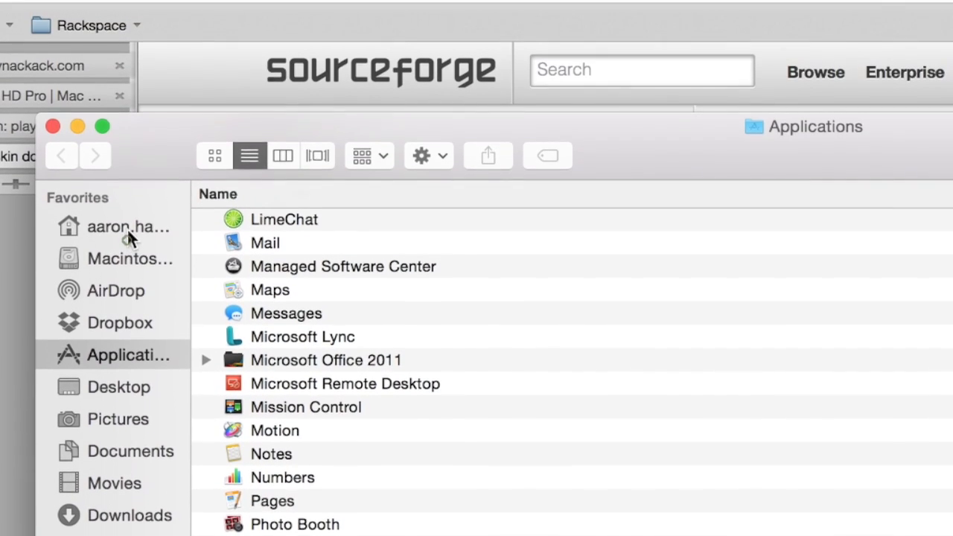
left_click(129, 232)
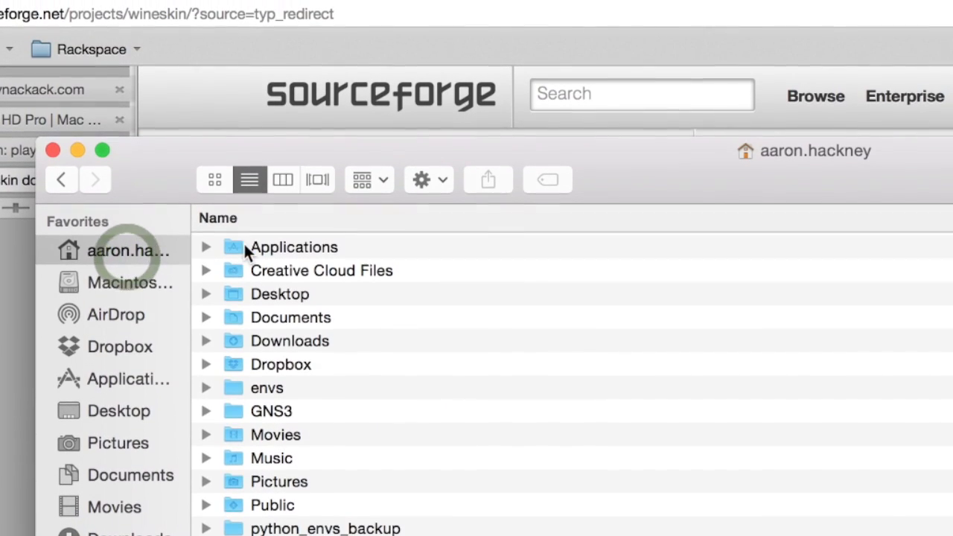
double_click(248, 225)
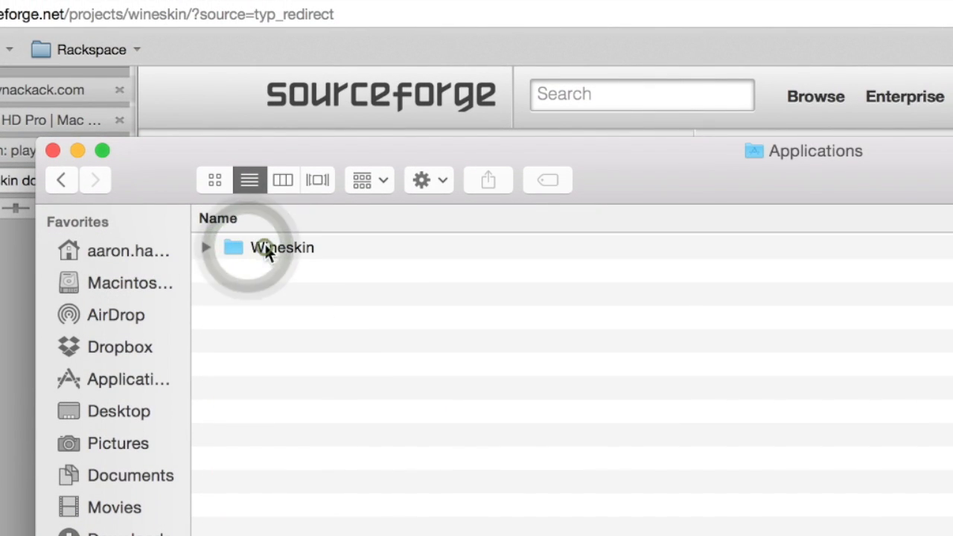
left_click(265, 248)
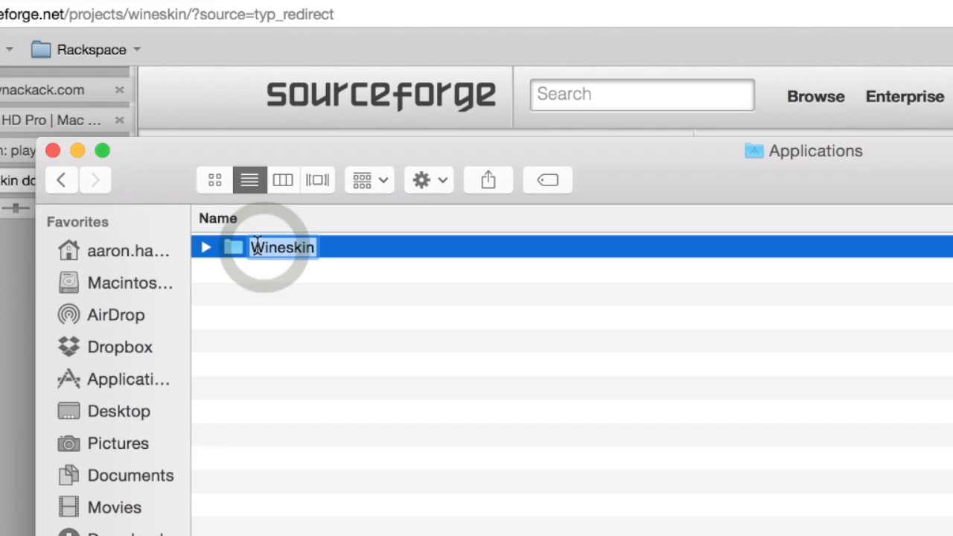
double_click(235, 247)
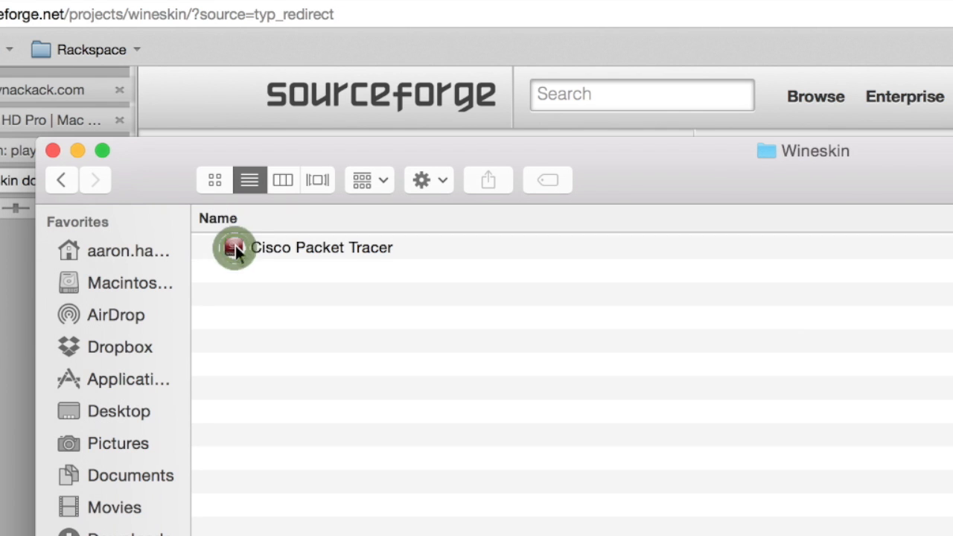
- Try to launch the Cisco Packet Tracer wrapper, and open its Wineskin configuration window instead
double_click(282, 248)
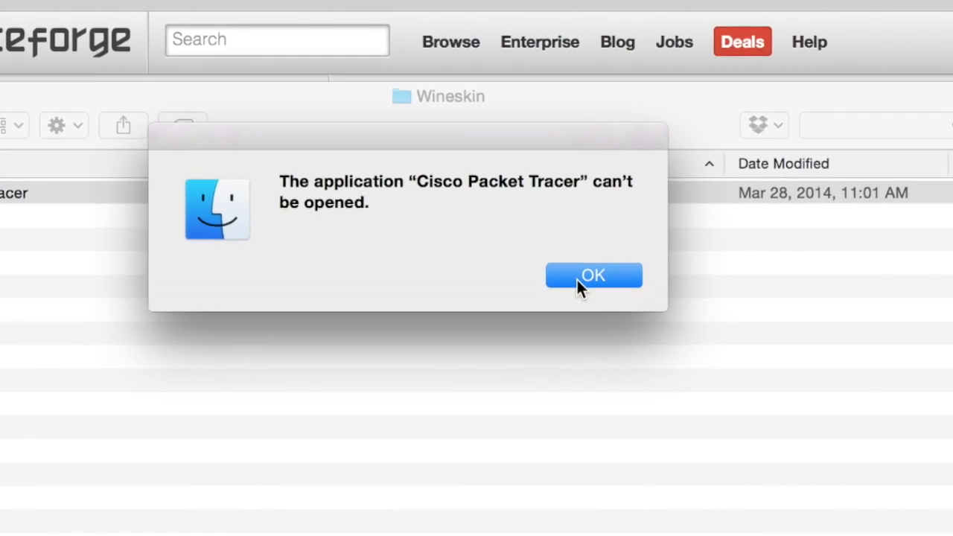
left_click(578, 280)
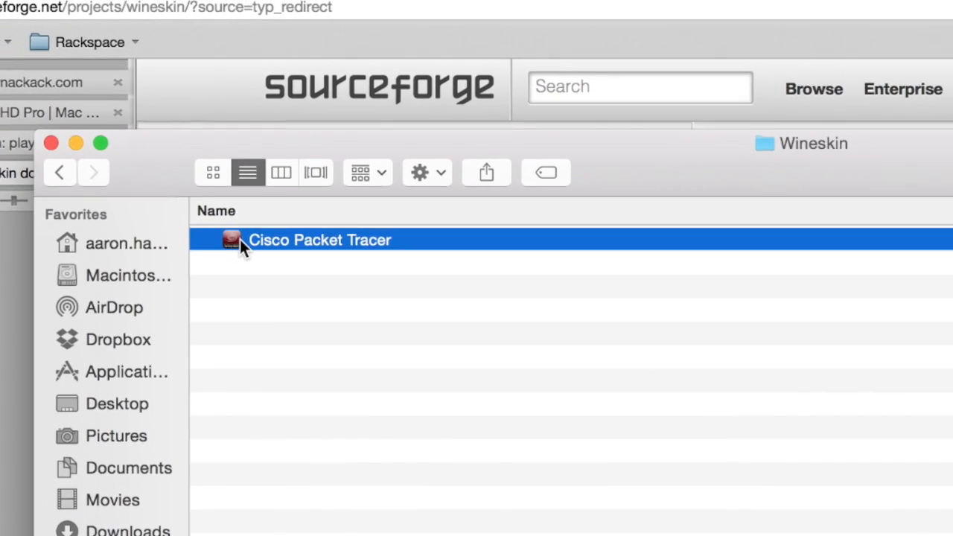
right_click(242, 249)
double_click(241, 247)
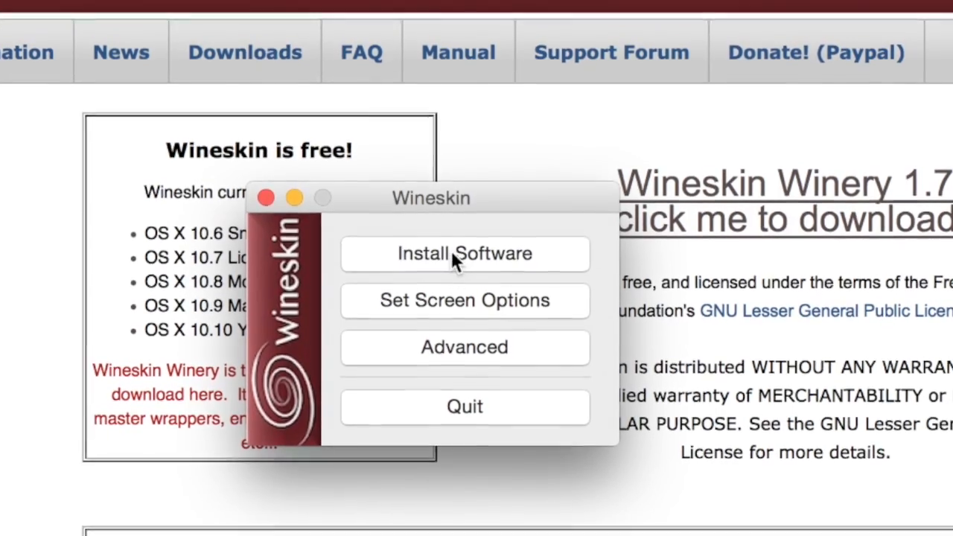
- Start installing software into the wrapper, choosing the Cisco Packet Tracer (no tutorials) .exe from Downloads as the setup executable
left_click(452, 260)
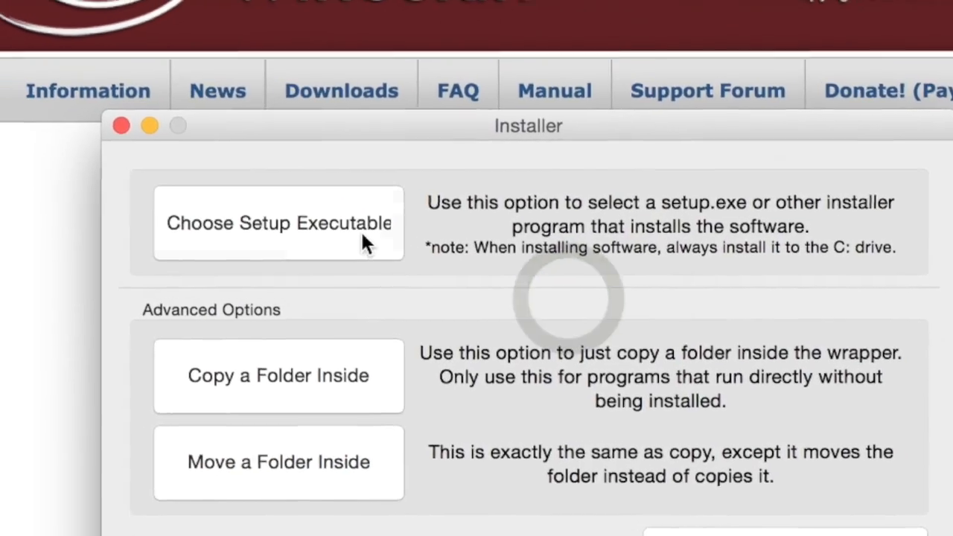
left_click(308, 223)
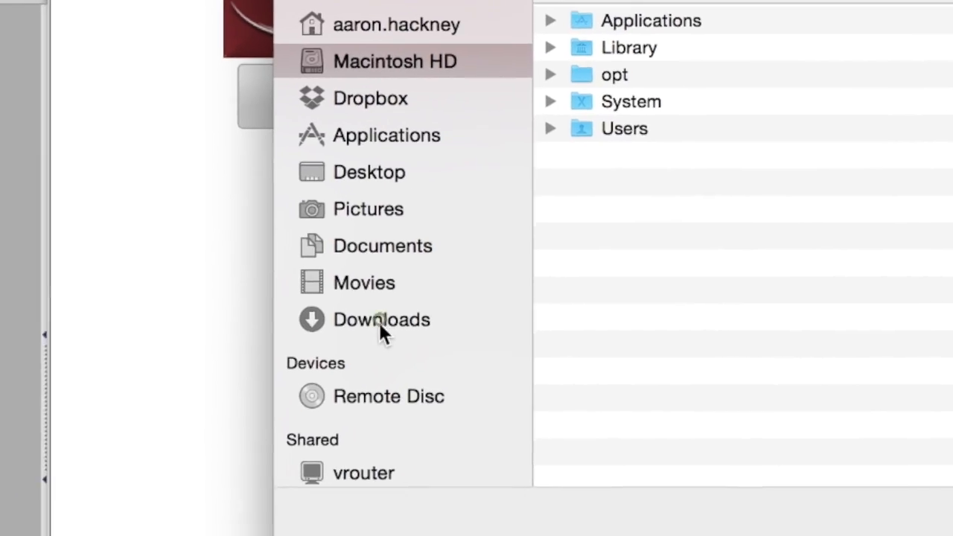
left_click(241, 353)
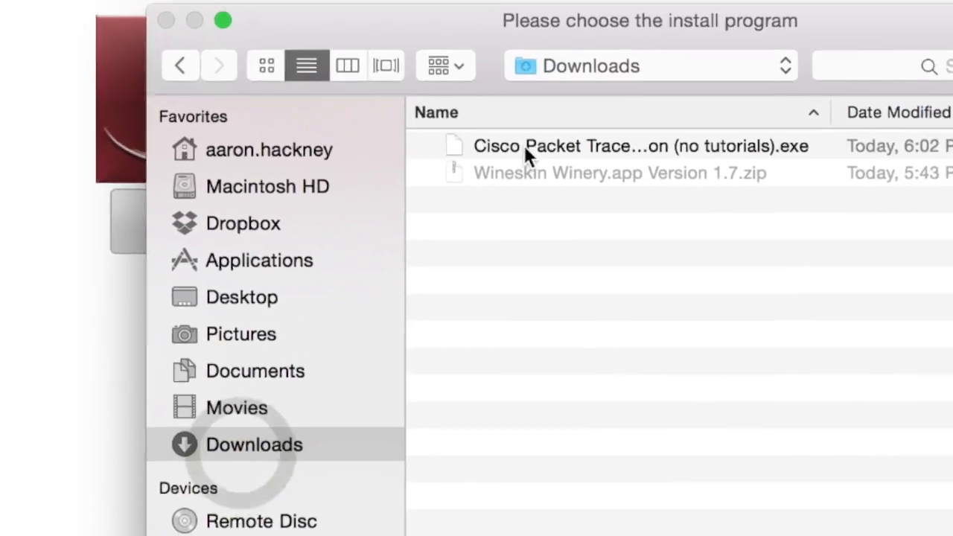
left_click(645, 30)
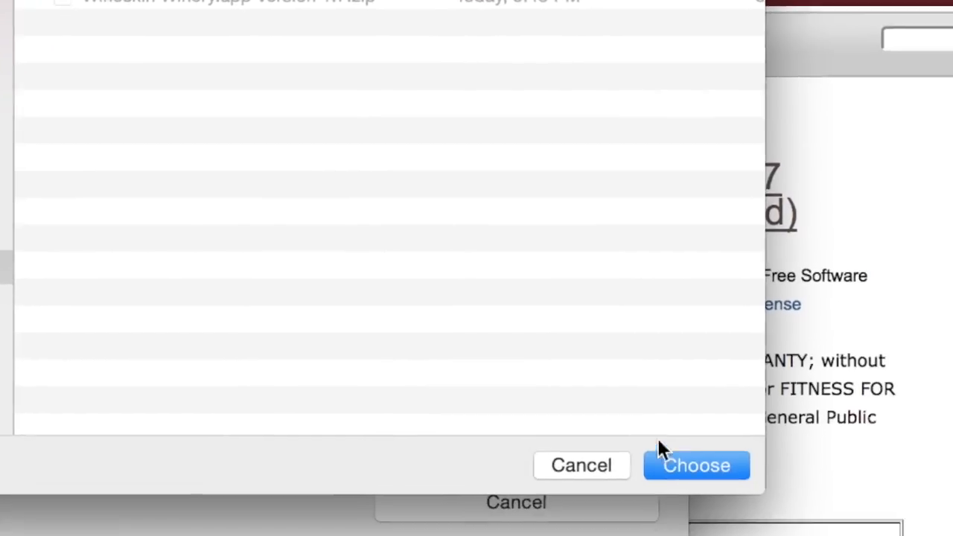
left_click(834, 535)
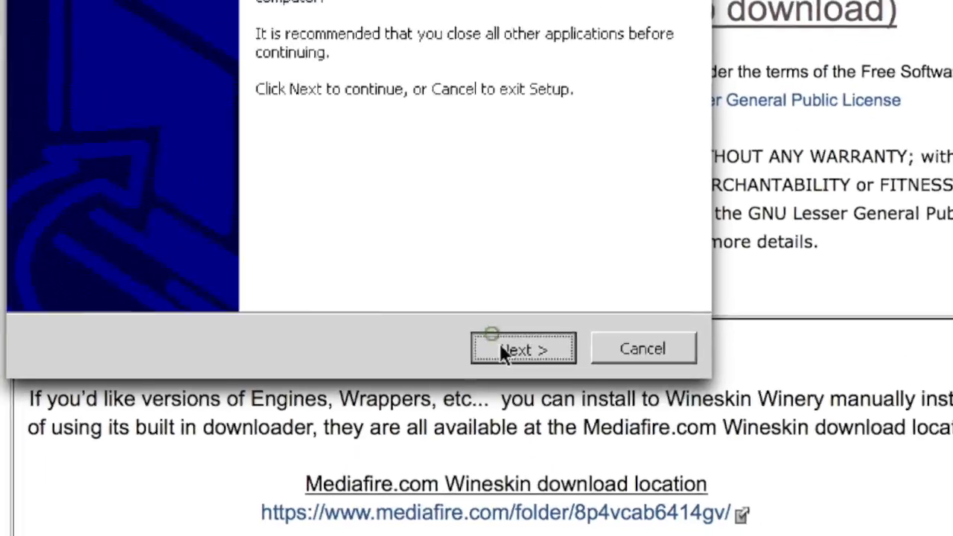
- Accept the Packet Tracer licence agreement and run the installation with the setup wizard's default options
left_click(504, 350)
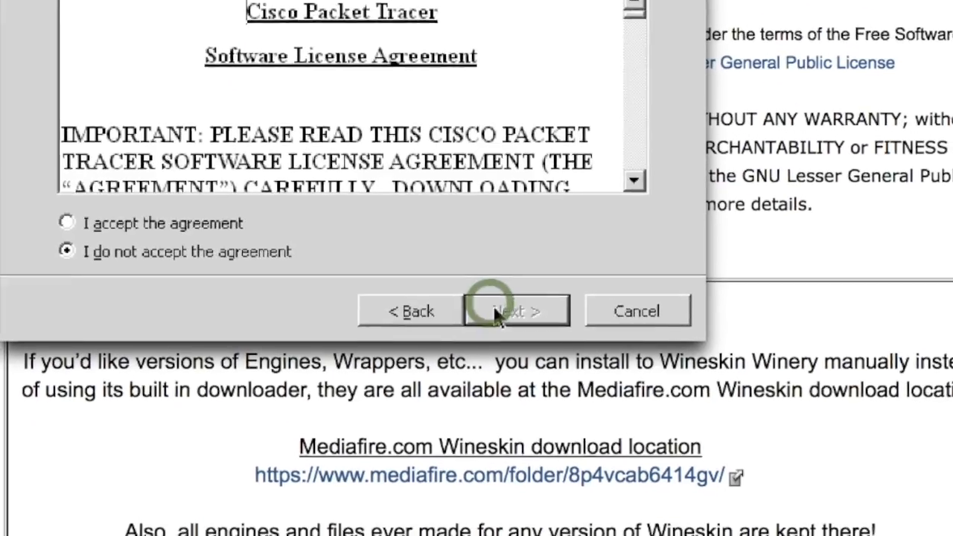
left_click(322, 235)
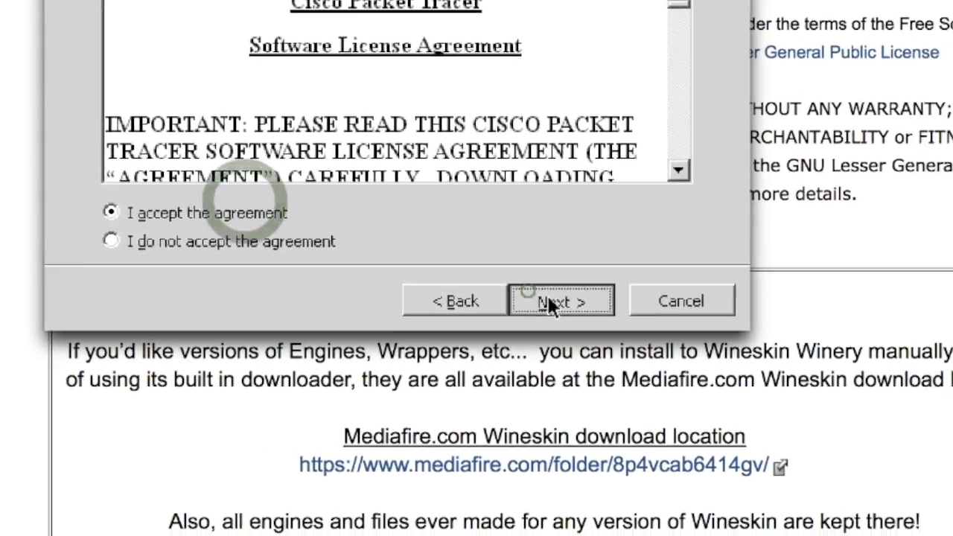
left_click(588, 320)
left_click(607, 322)
left_click(460, 272)
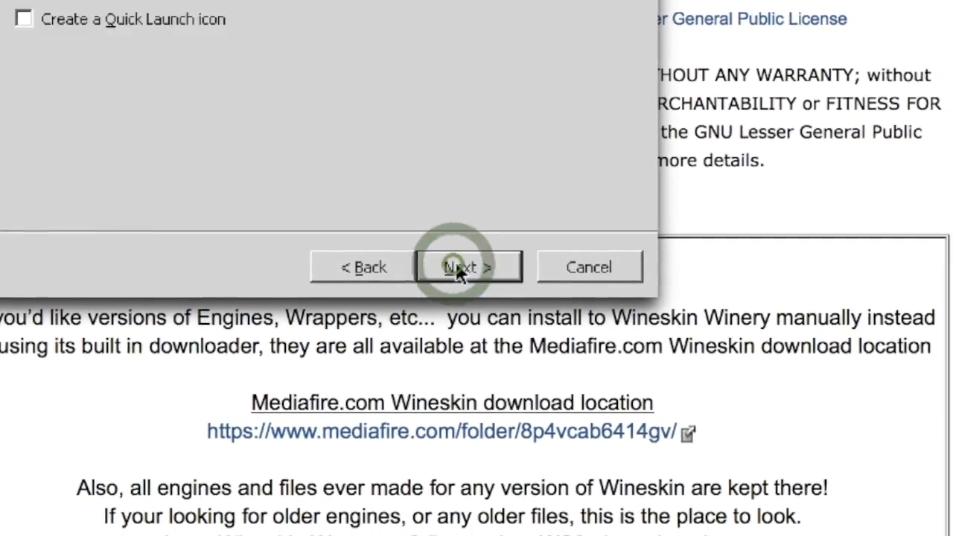
left_click(460, 269)
left_click(456, 269)
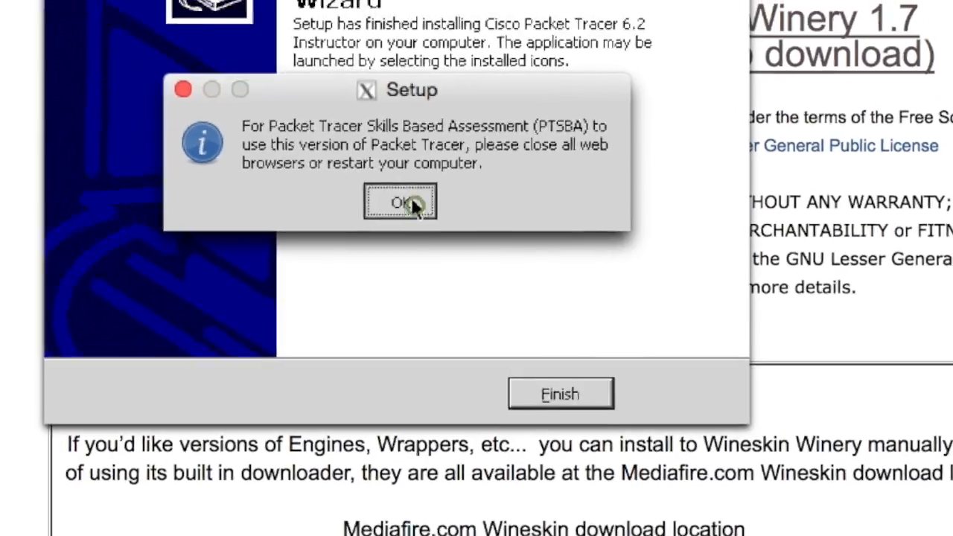
- Finish the setup with Launch Cisco Packet Tracer enabled, acknowledge the user-files folder notice, and close Packet Tracer
left_click(308, 77)
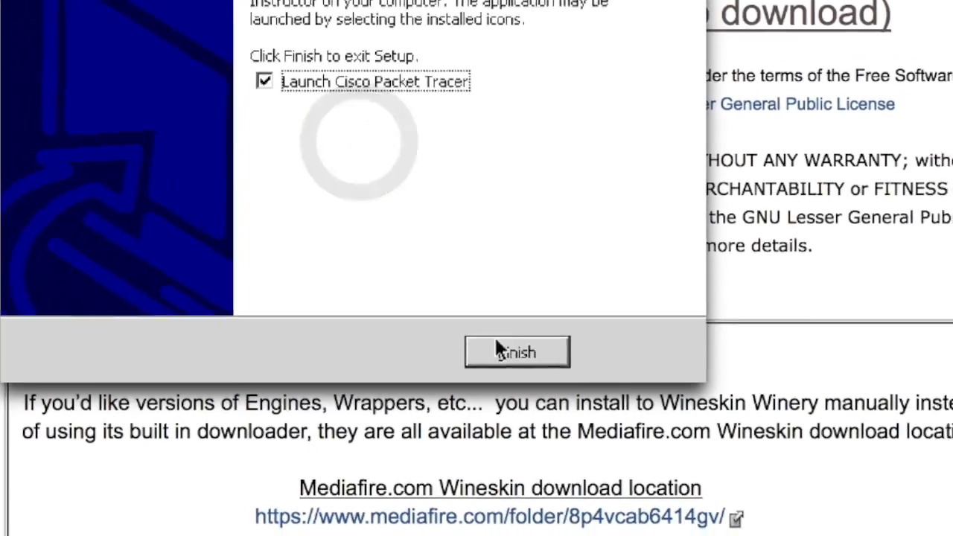
left_click(568, 416)
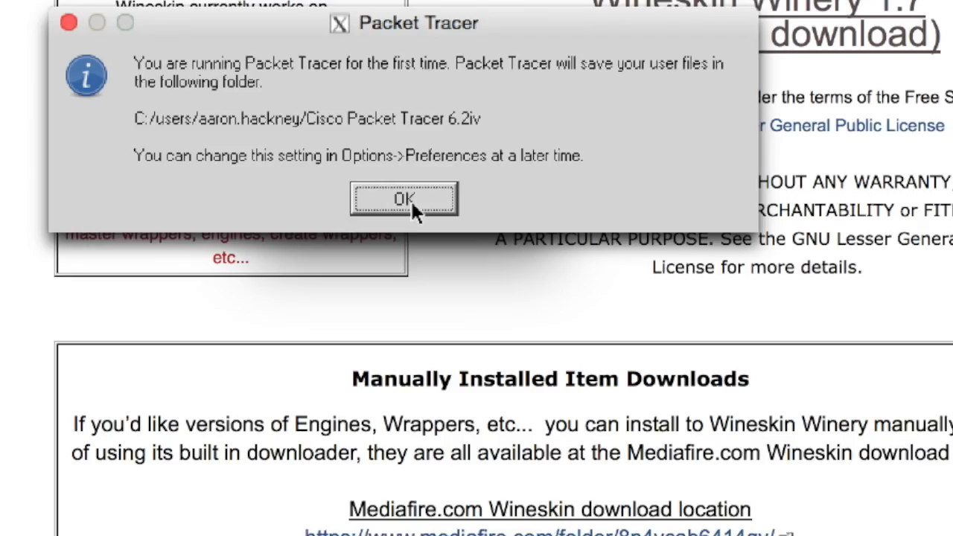
left_click(369, 149)
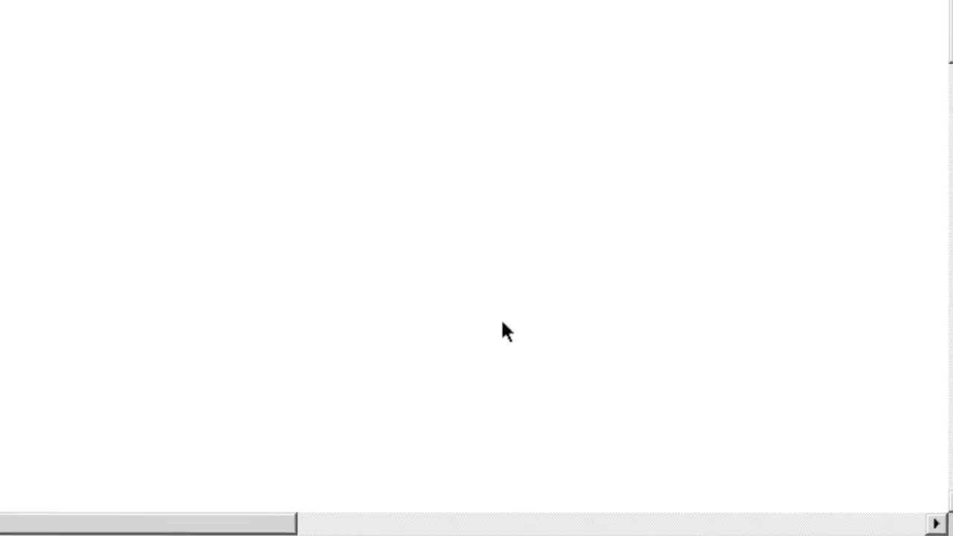
left_click_drag(672, 295, 663, 283)
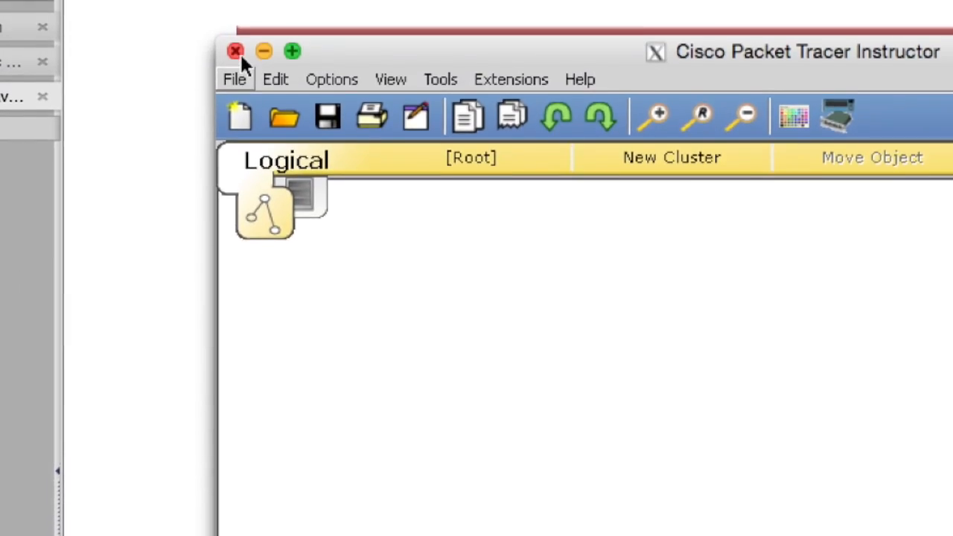
left_click(235, 52)
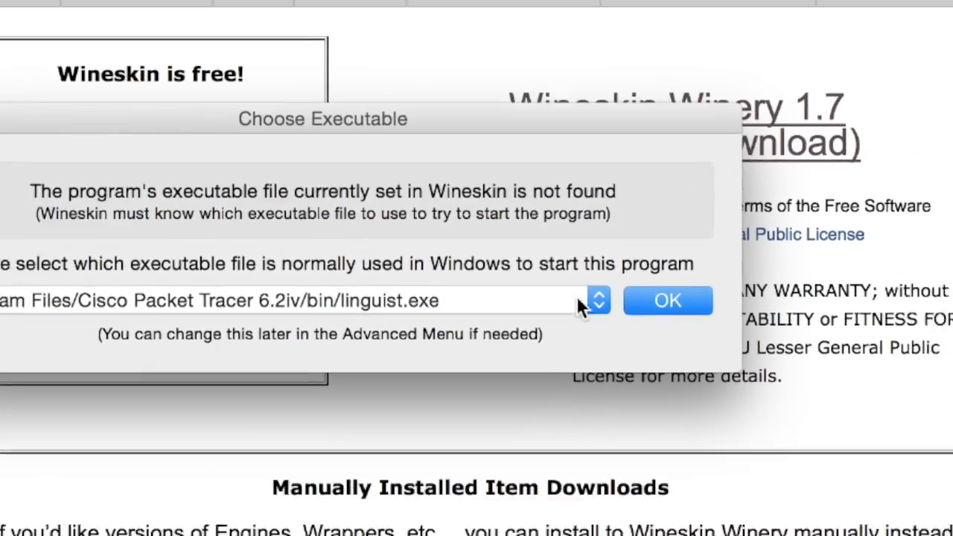
- Set PacketTracer6.exe in the Cisco Packet Tracer 6.2iv bin folder as the wrapper's executable, and quit Wineskin
left_click(737, 313)
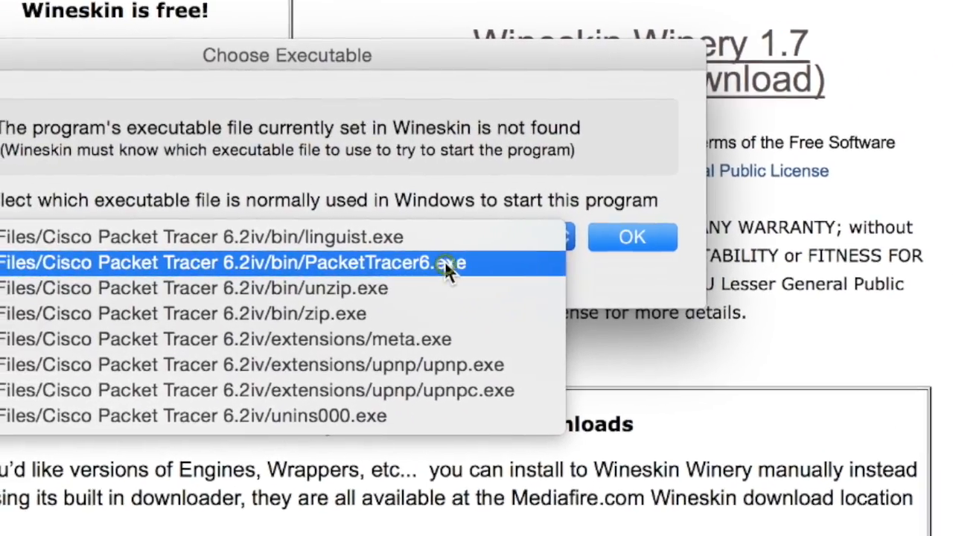
left_click(446, 266)
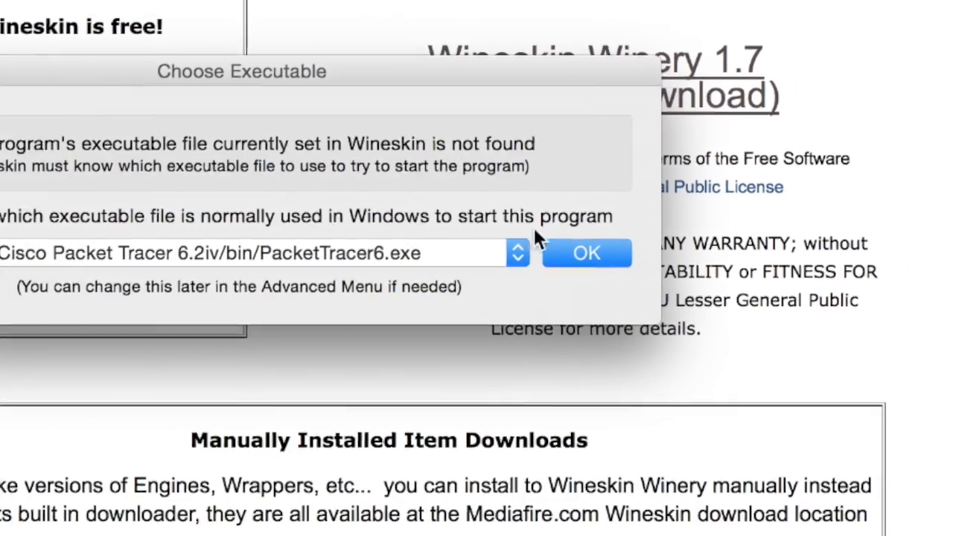
left_click(610, 240)
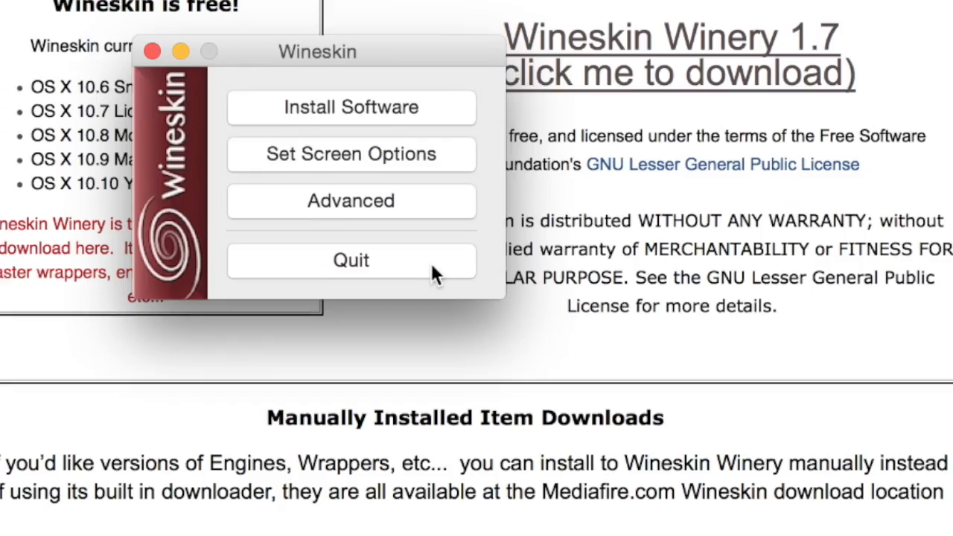
left_click(432, 263)
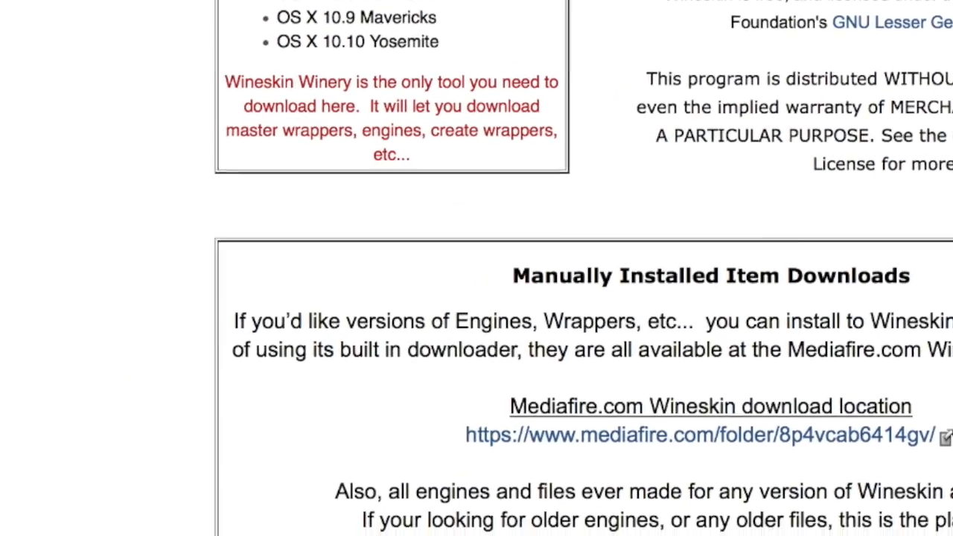
- Switch to Finder and launch the Cisco Packet Tracer wrapper from the Wineskin folder inside the home folder's Applications folder
left_click(410, 534)
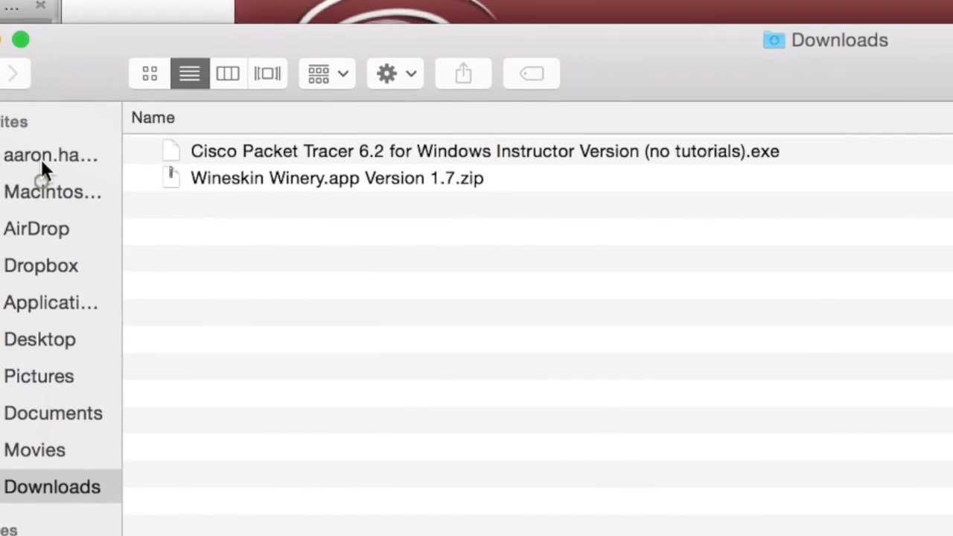
left_click(46, 222)
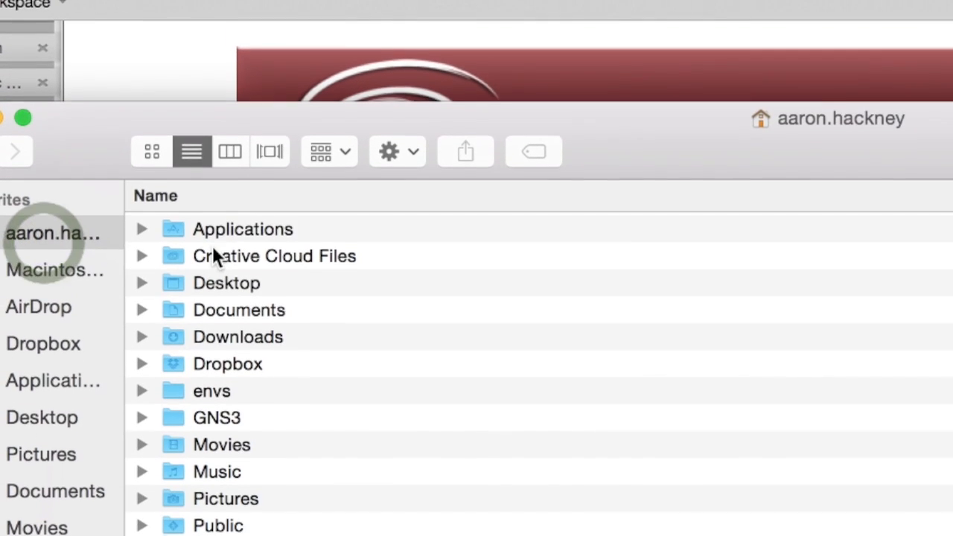
double_click(225, 209)
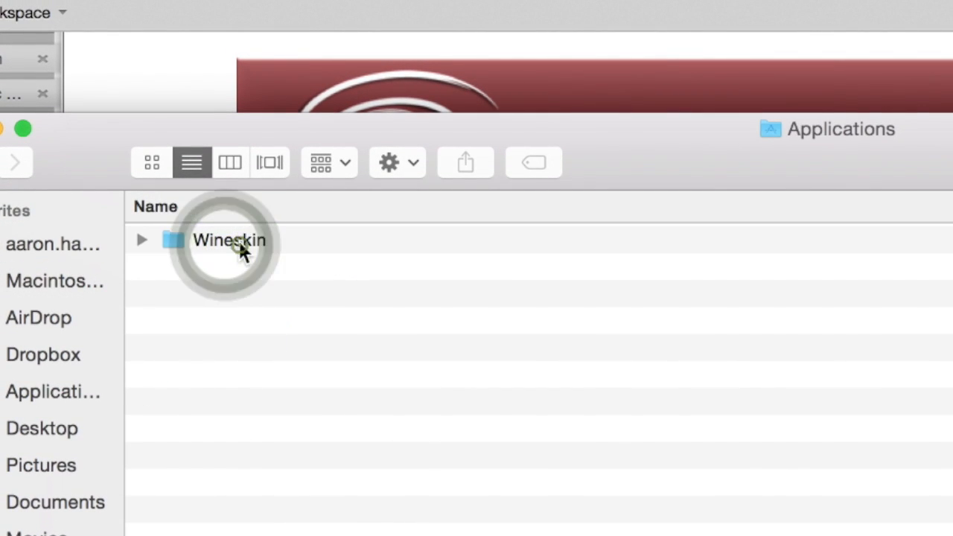
double_click(238, 242)
double_click(261, 245)
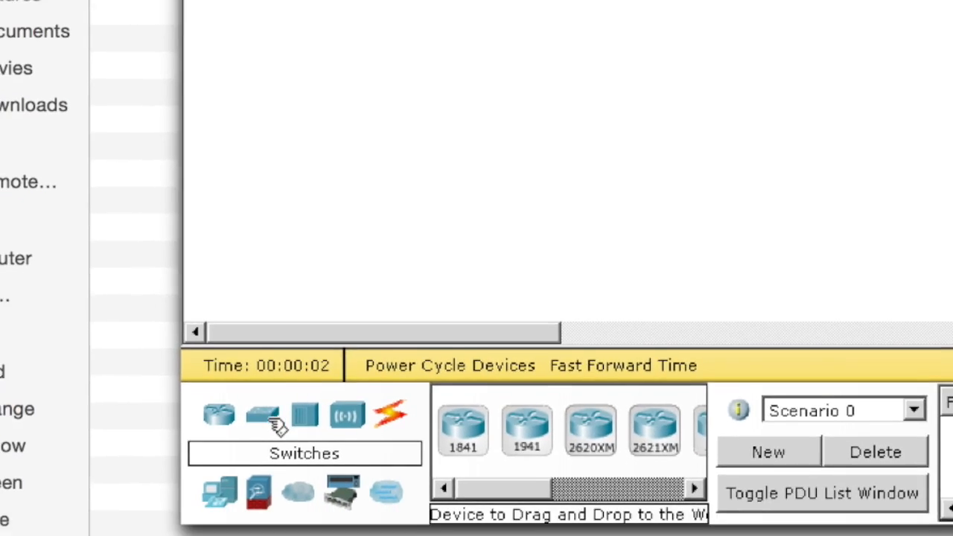
- Place a 2960 switch and a 2620XM router in the logical workspace, with the router above and beside the switch
left_click(293, 386)
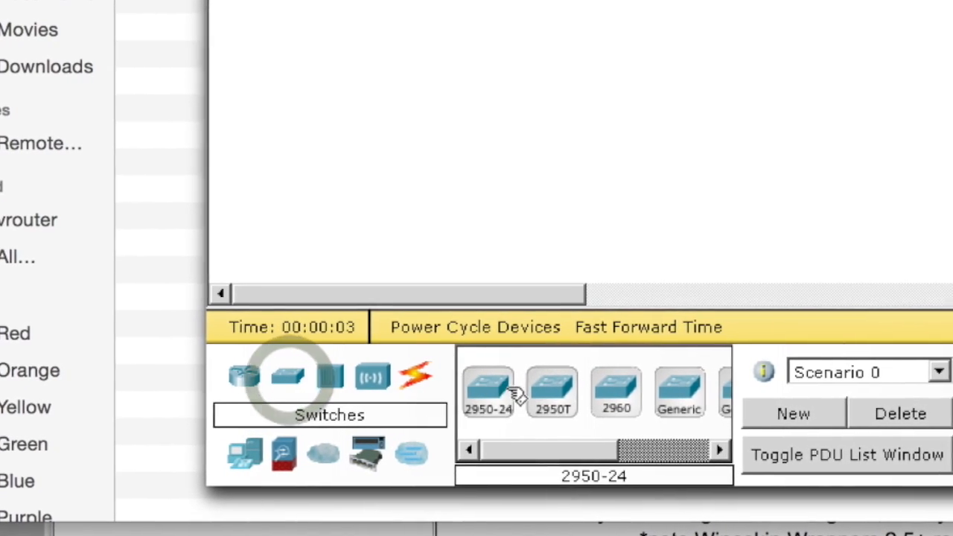
left_click(488, 389)
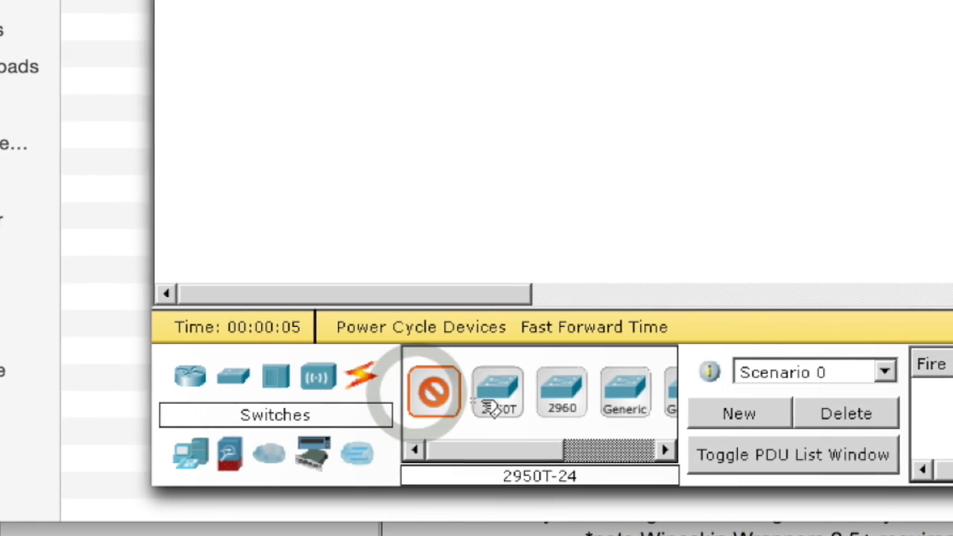
left_click(484, 402)
left_click_drag(553, 409, 556, 354)
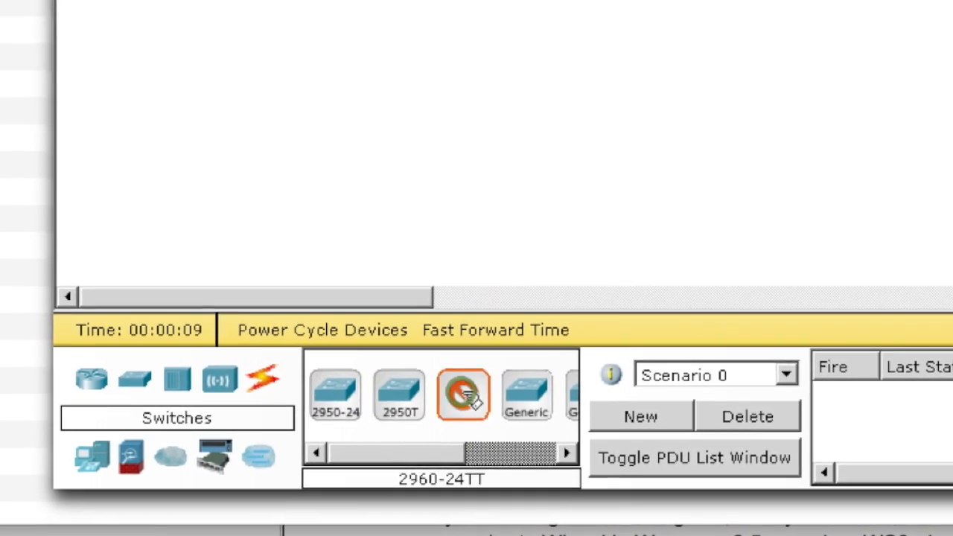
left_click_drag(469, 396, 441, 89)
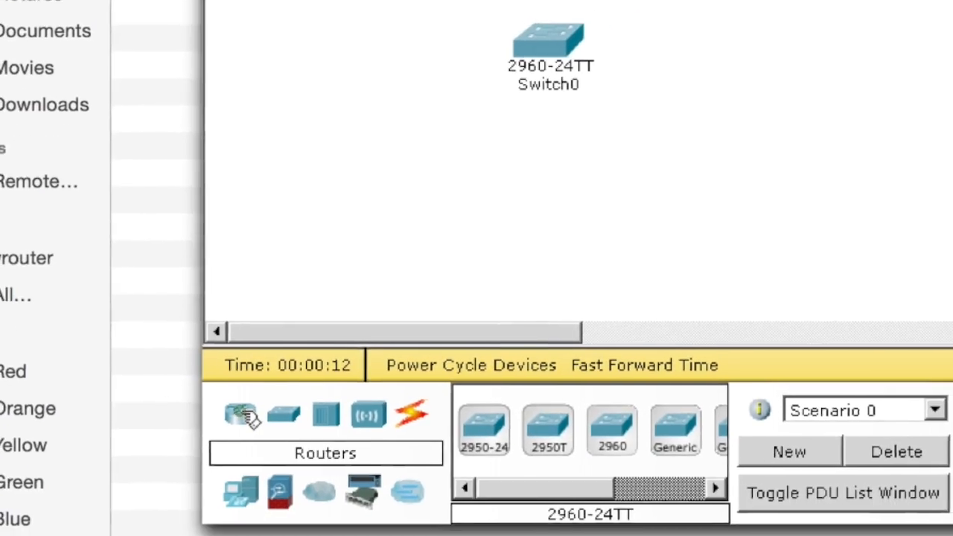
left_click(201, 468)
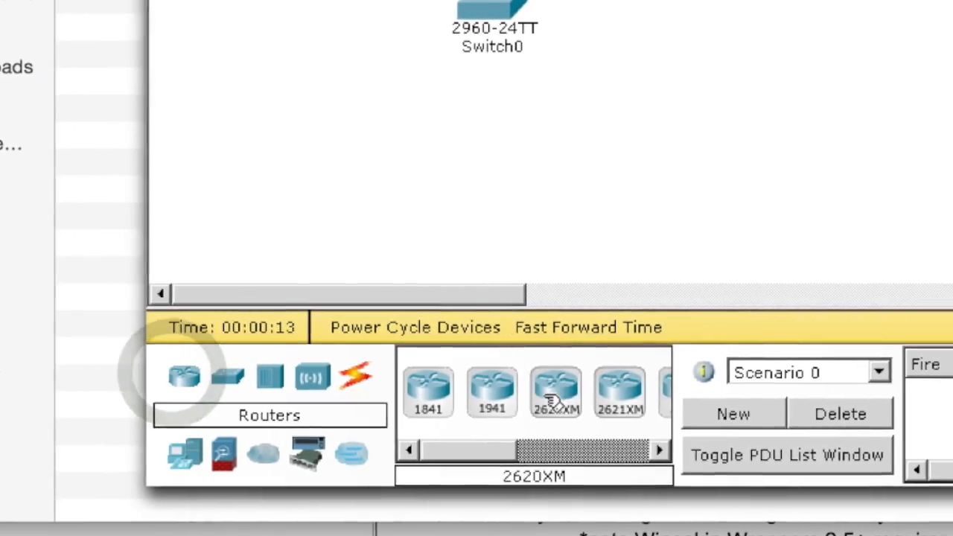
left_click_drag(555, 402, 519, 95)
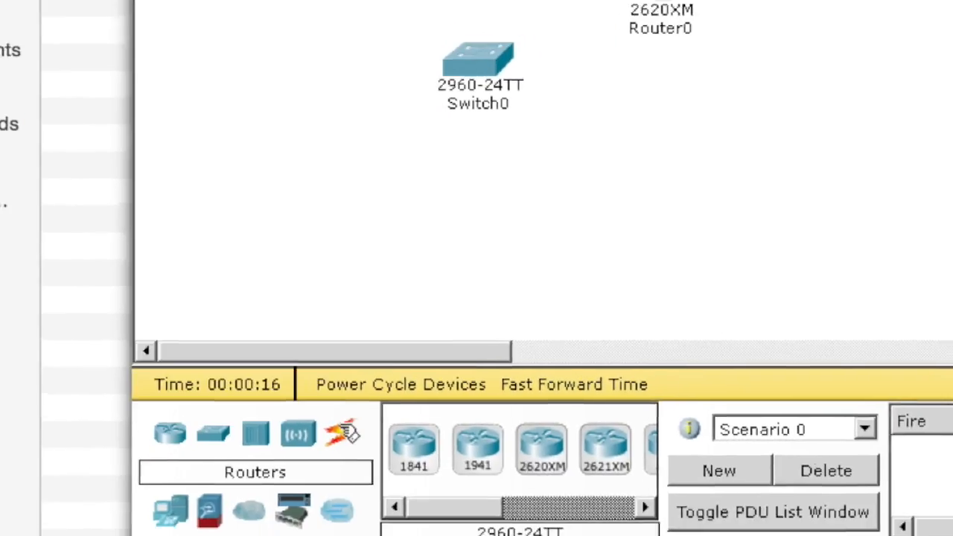
- Connect a FastEthernet port of the 2960 switch to the router's FastEthernet0/0 port with a copper straight-through cable
left_click(203, 533)
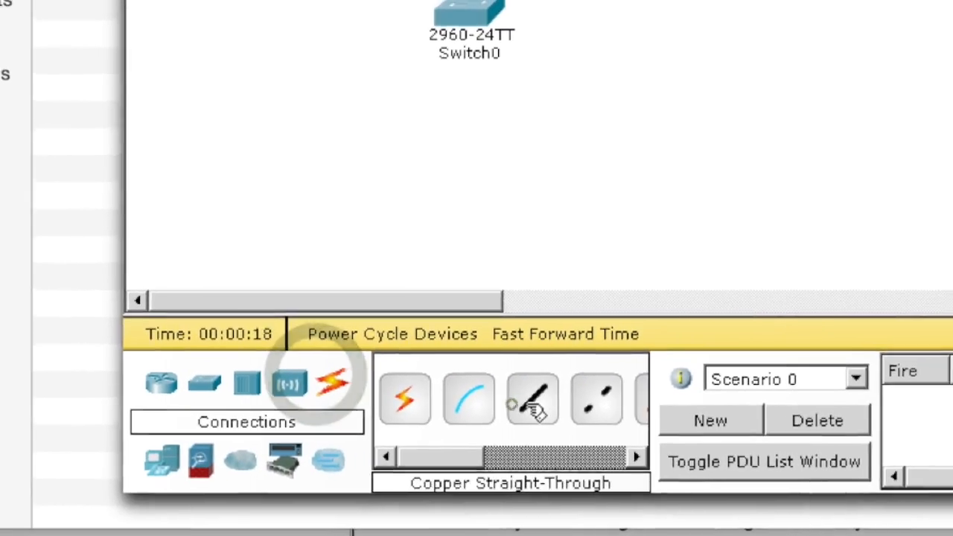
left_click(564, 393)
left_click(502, 11)
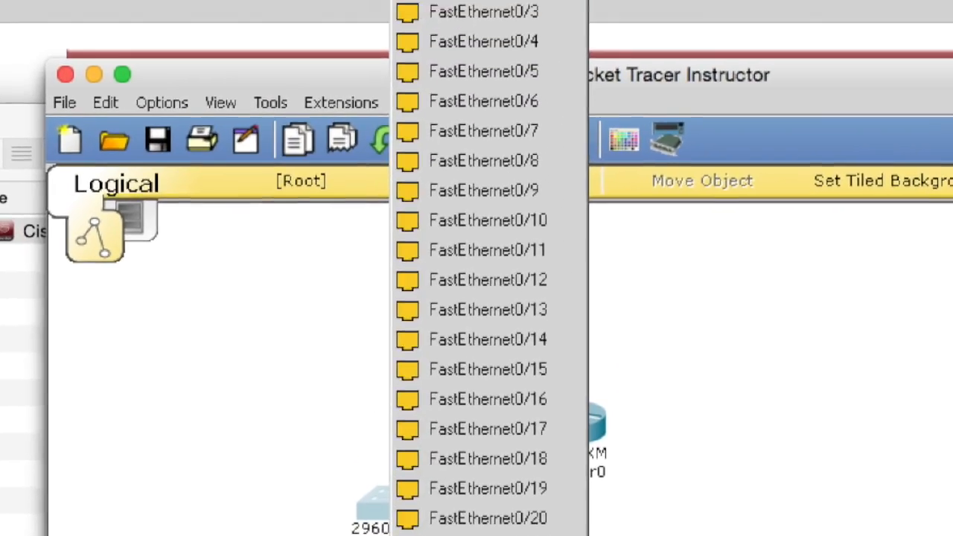
left_click(462, 11)
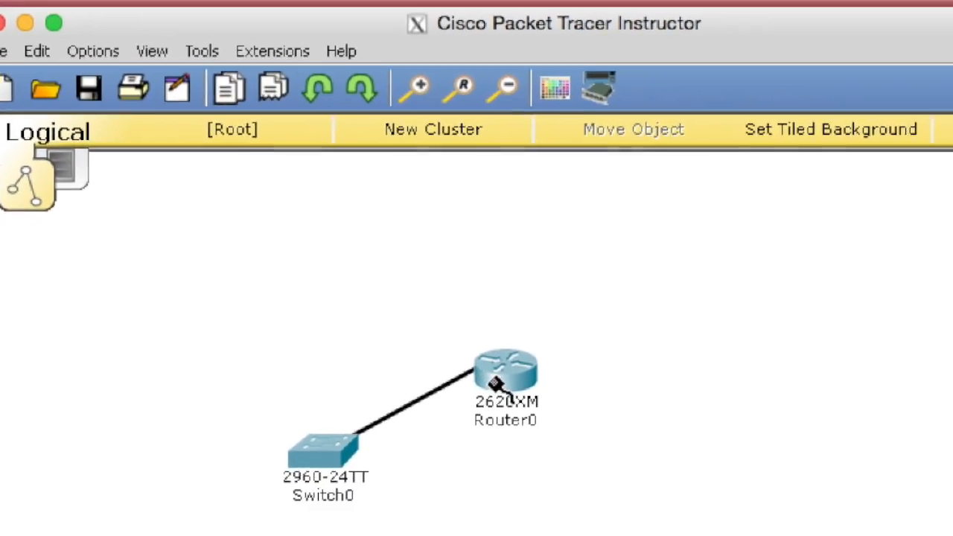
left_click(560, 426)
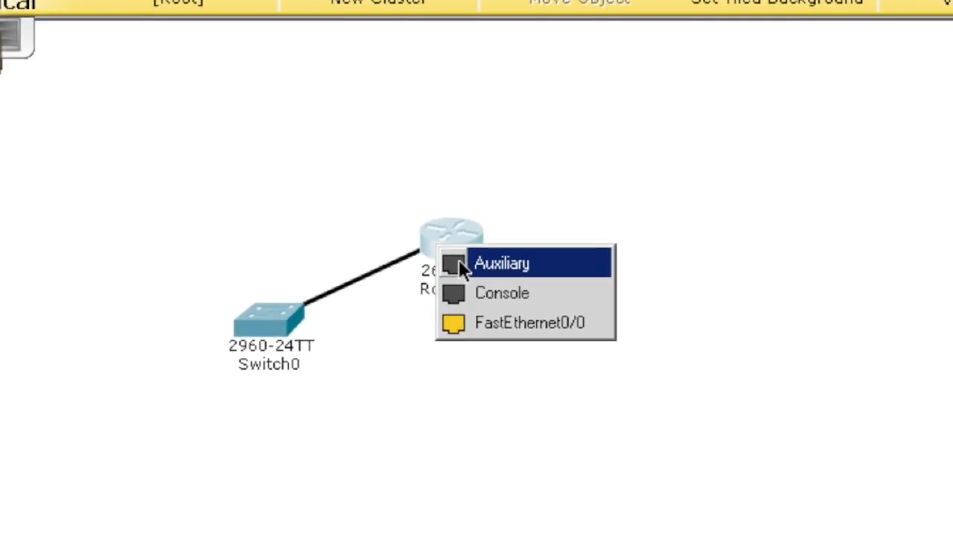
left_click(462, 322)
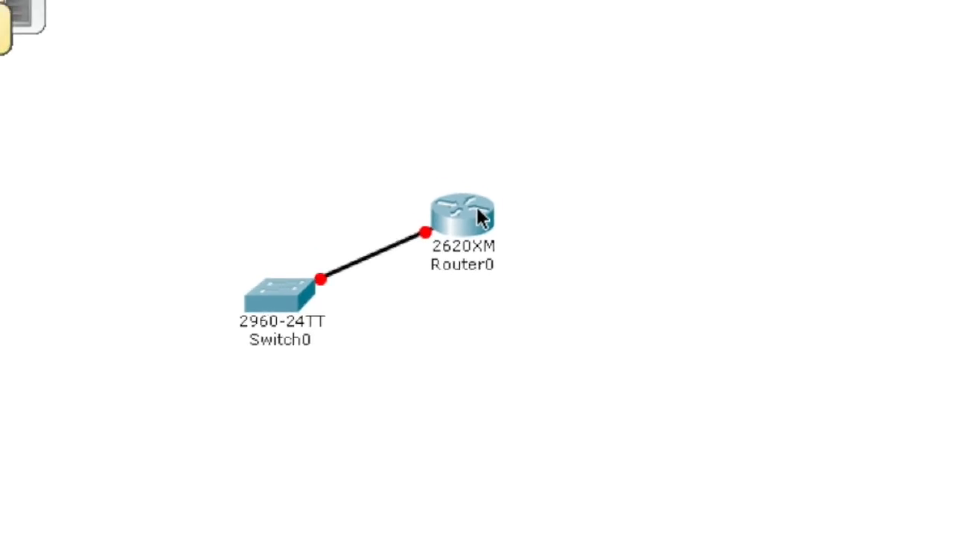
- View the 2620XM router's command line interface, try sending empty lines at the configuration dialog prompt, and close the router window
left_click(506, 154)
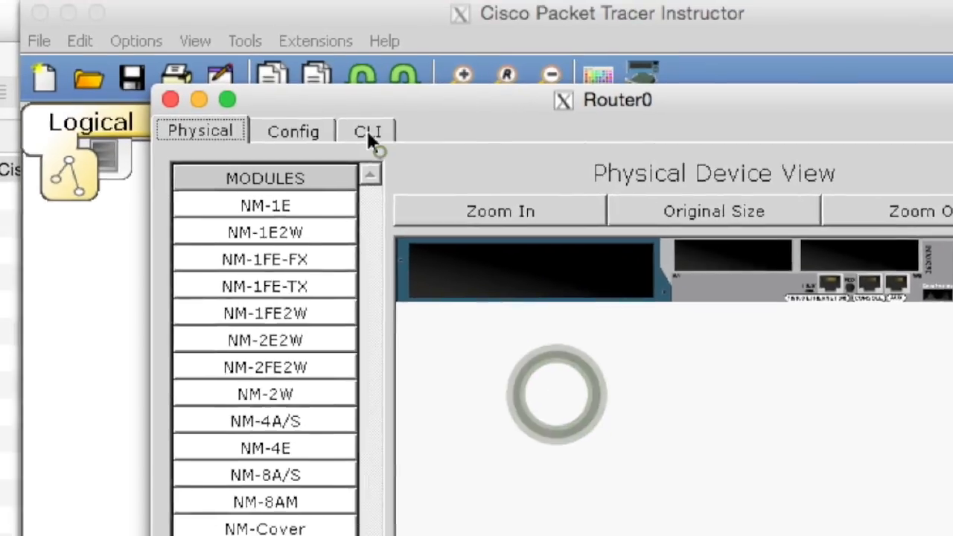
left_click(309, 66)
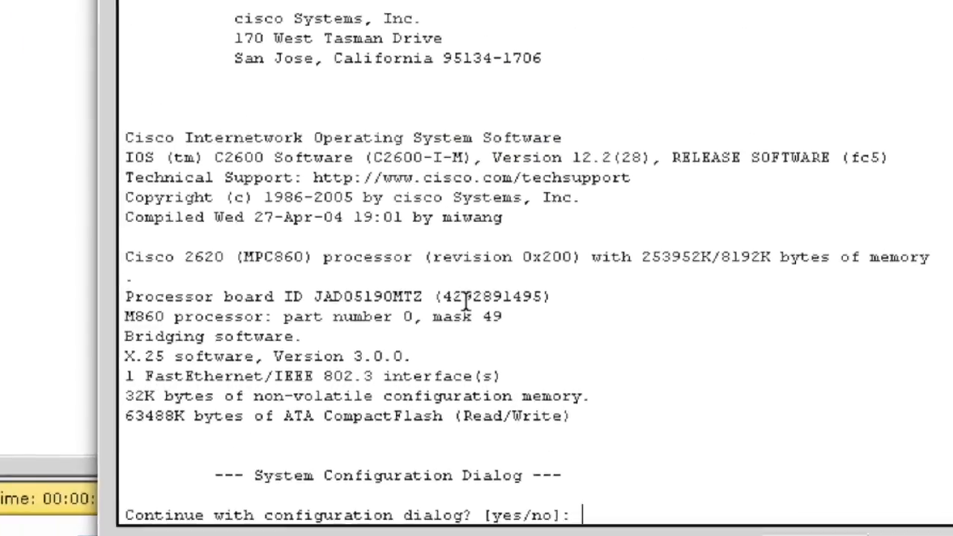
key("Return")
key("Return")
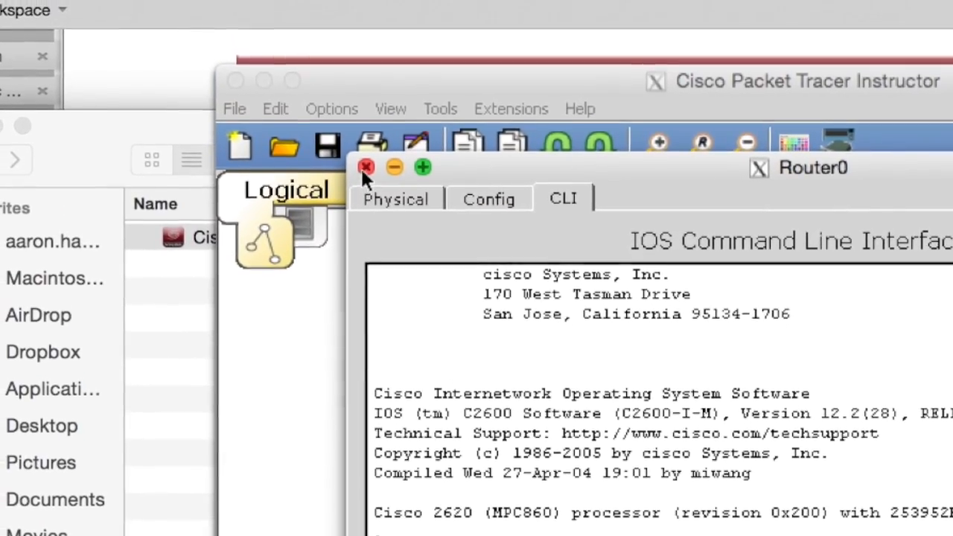
left_click(365, 166)
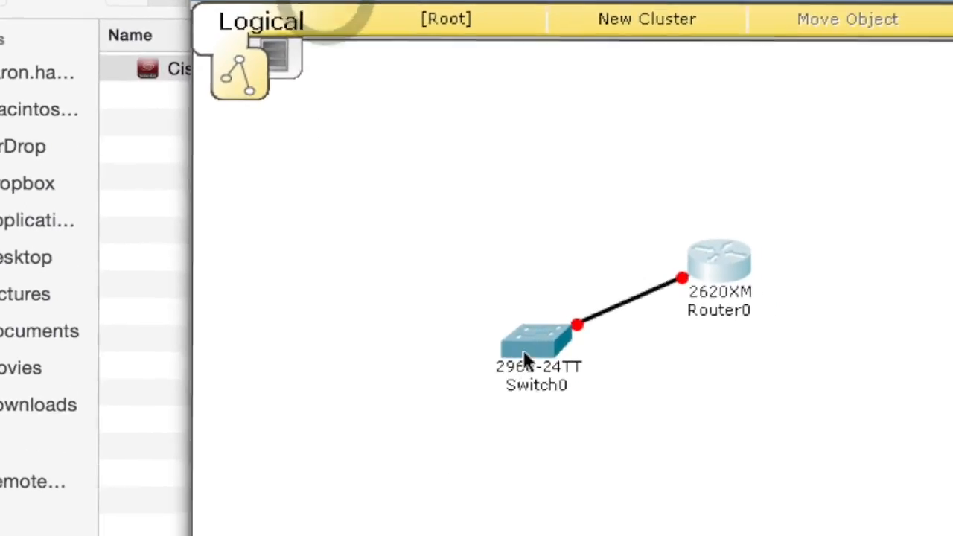
- Open the 2960 switch's command line interface to check its boot output
left_click(524, 350)
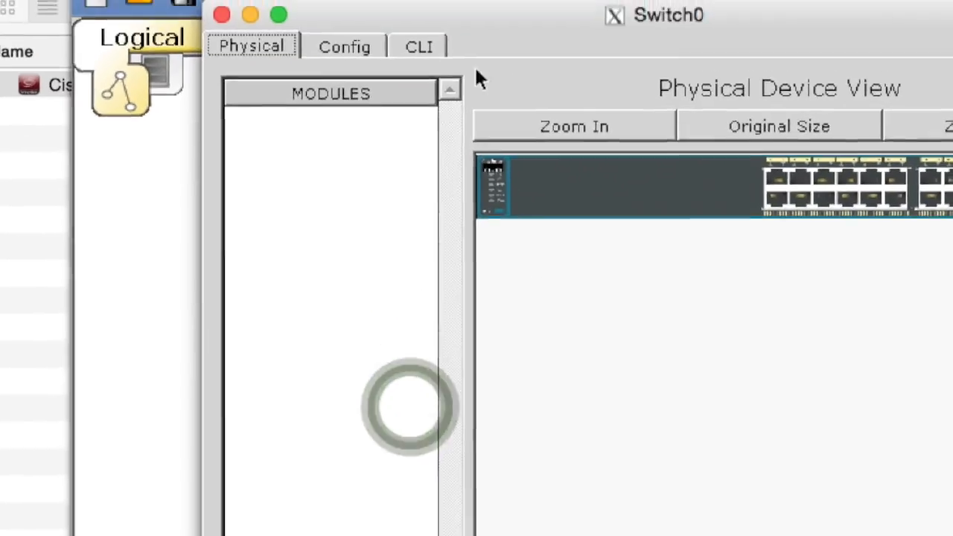
left_click(493, 4)
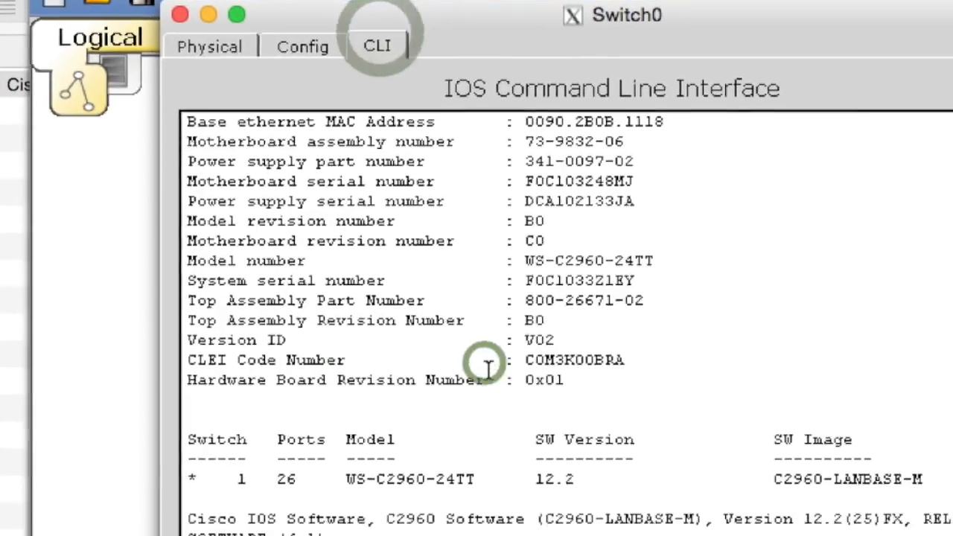